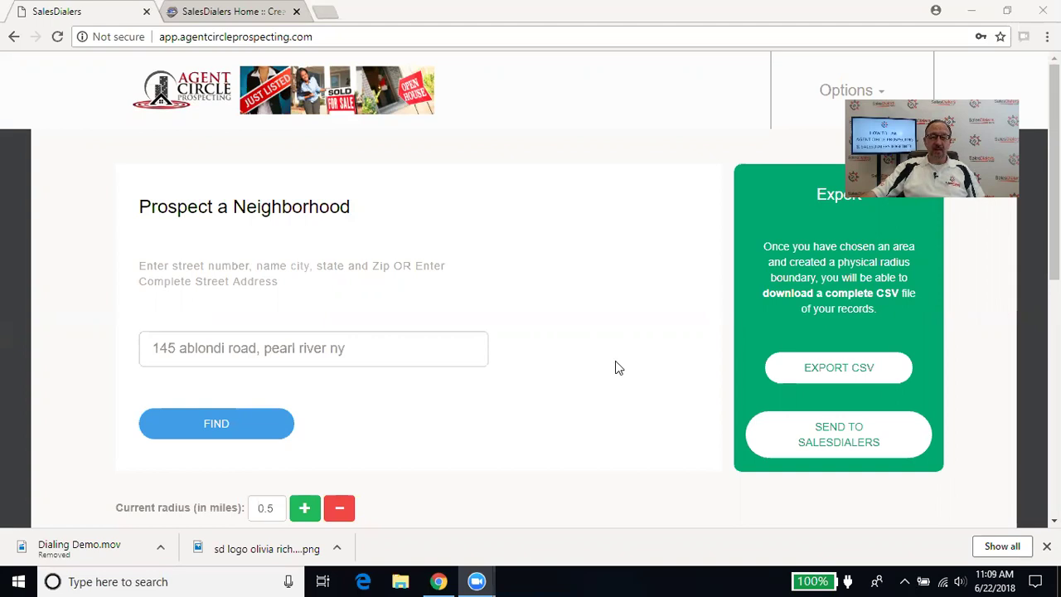
left_click(245, 348)
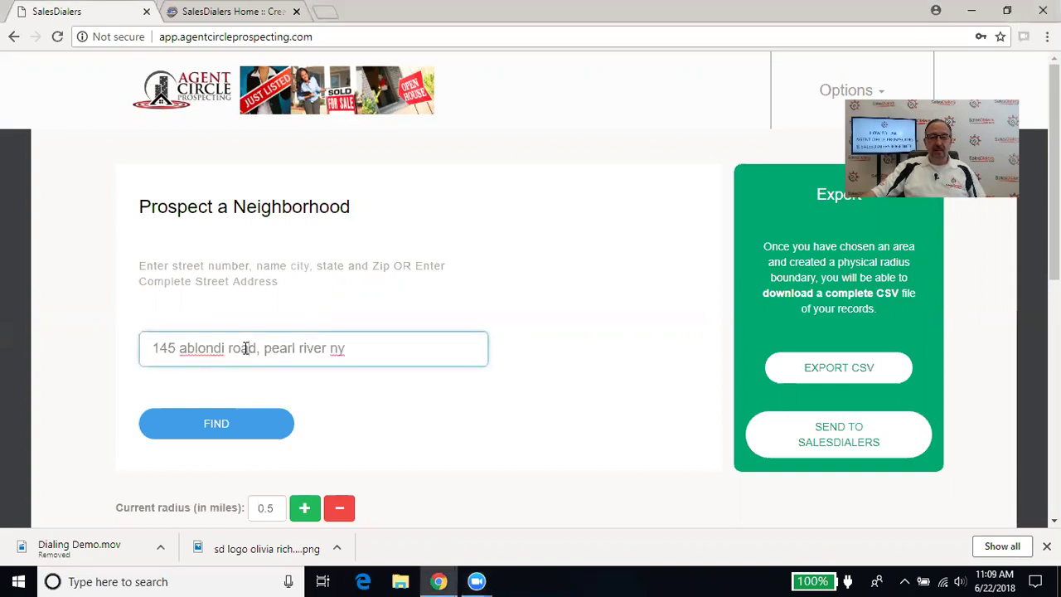
left_click_drag(362, 348, 91, 351)
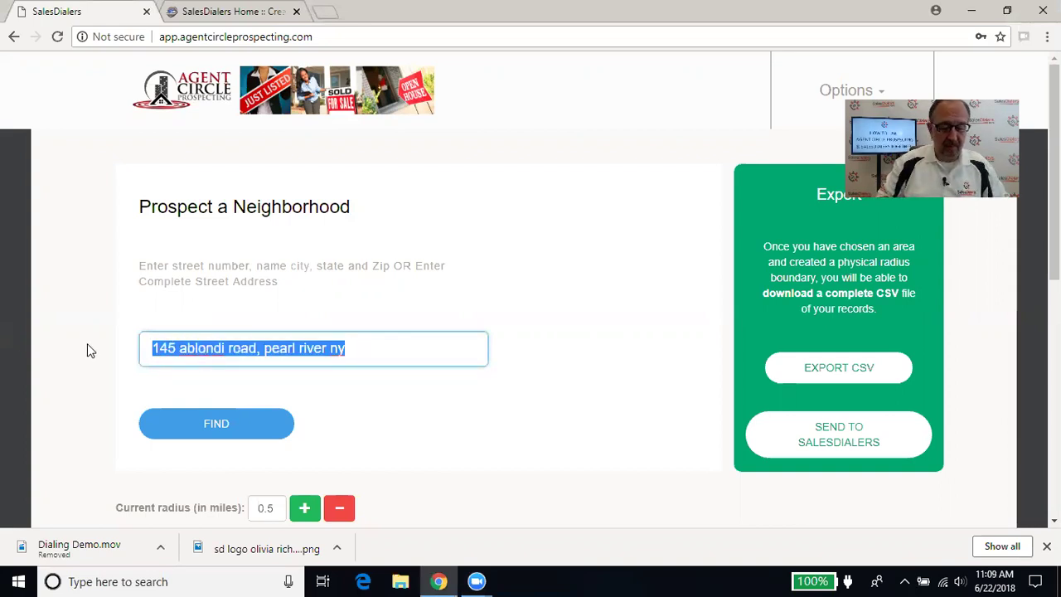
type("2311")
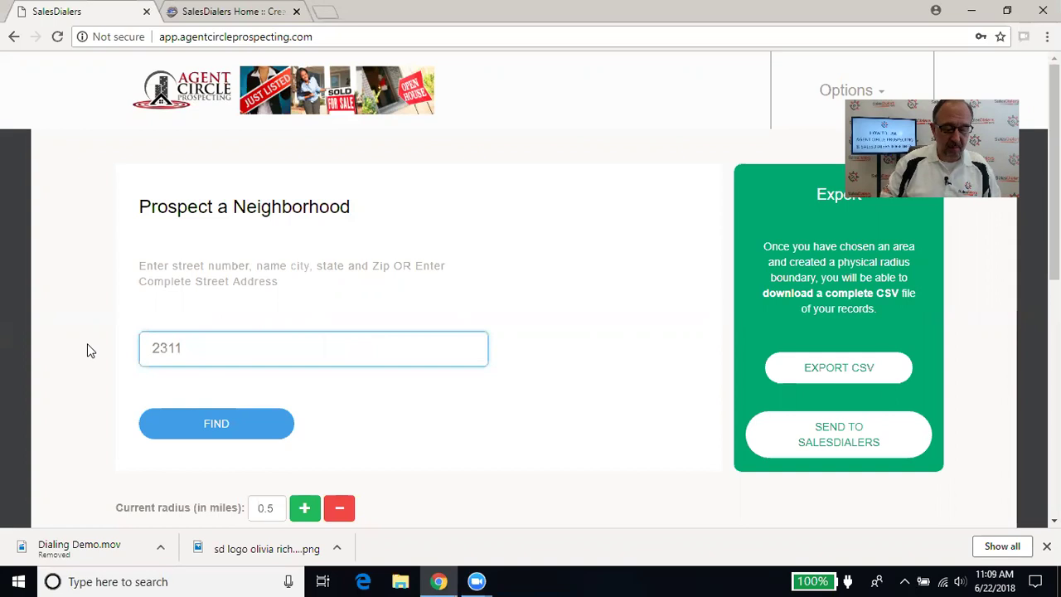
type(" weber")
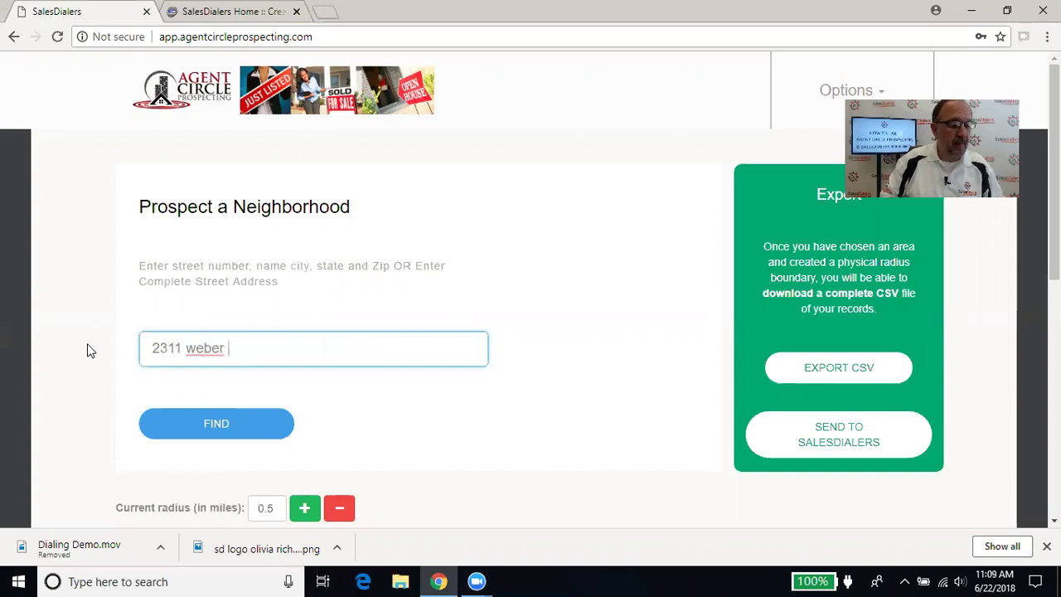
type(" street")
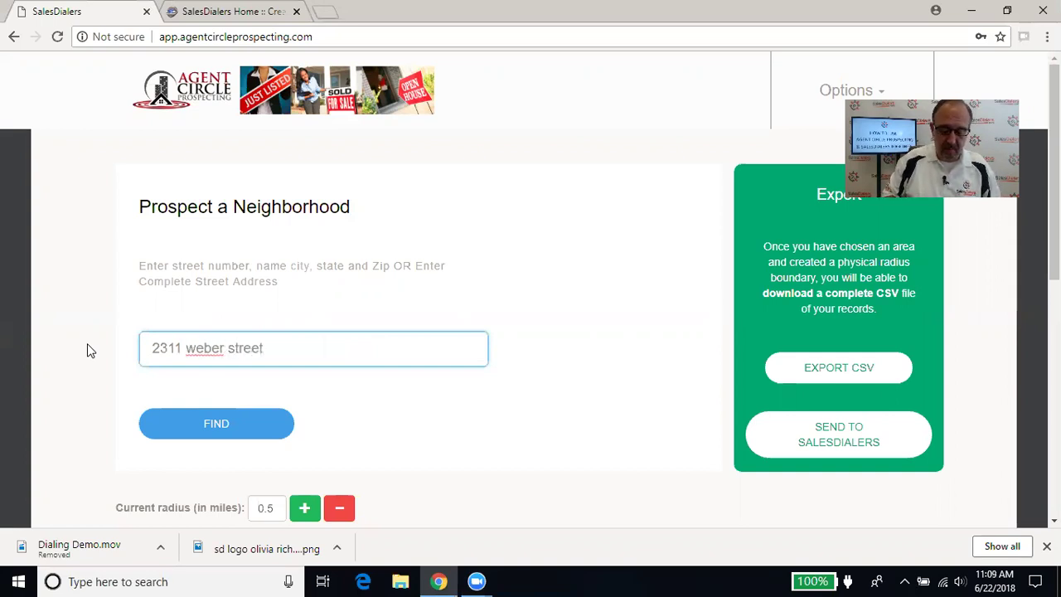
type(", lake")
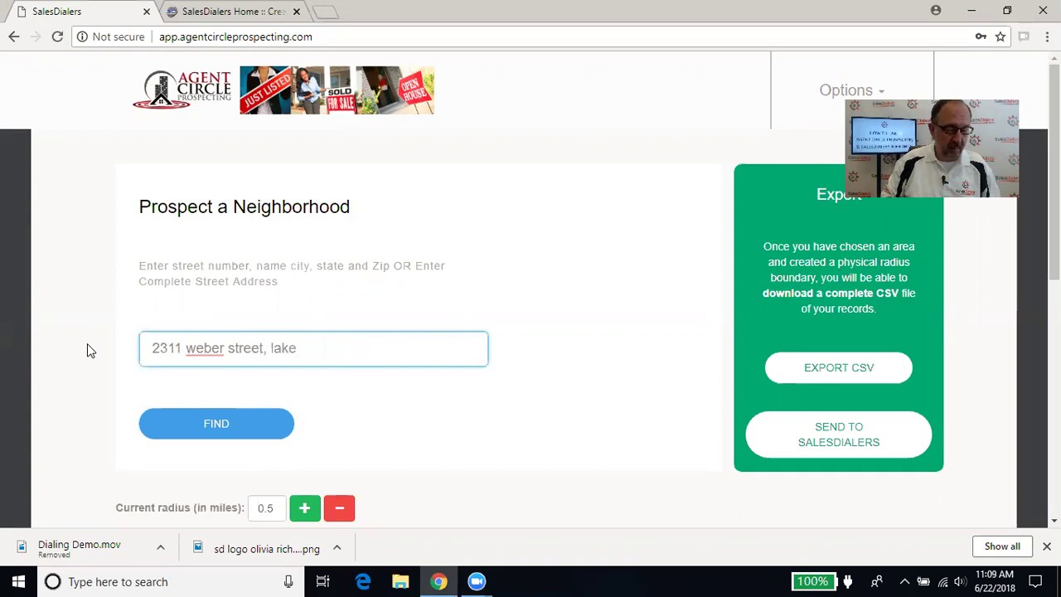
type("land ")
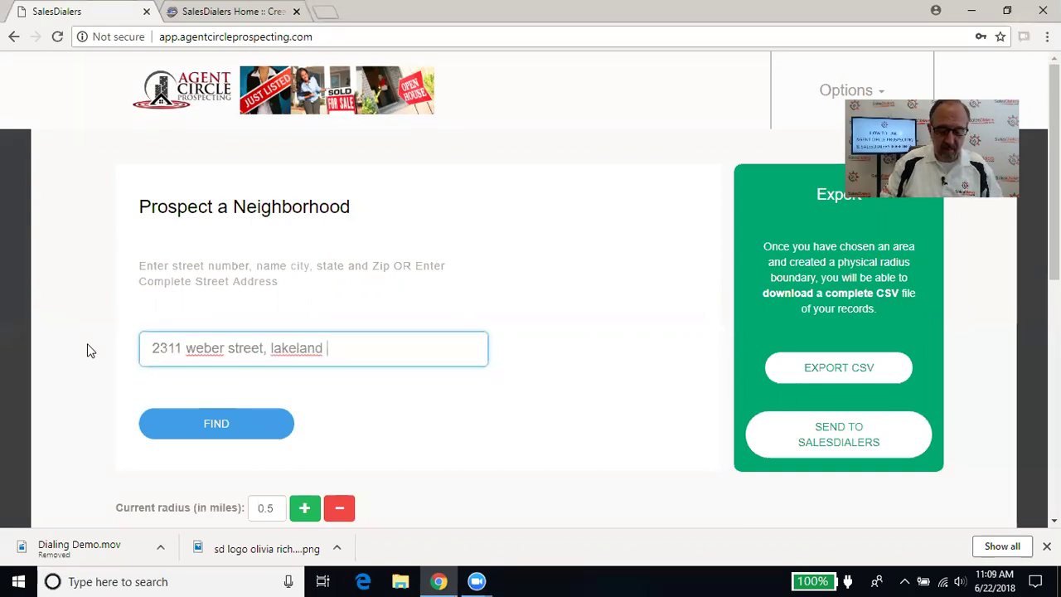
type("fl")
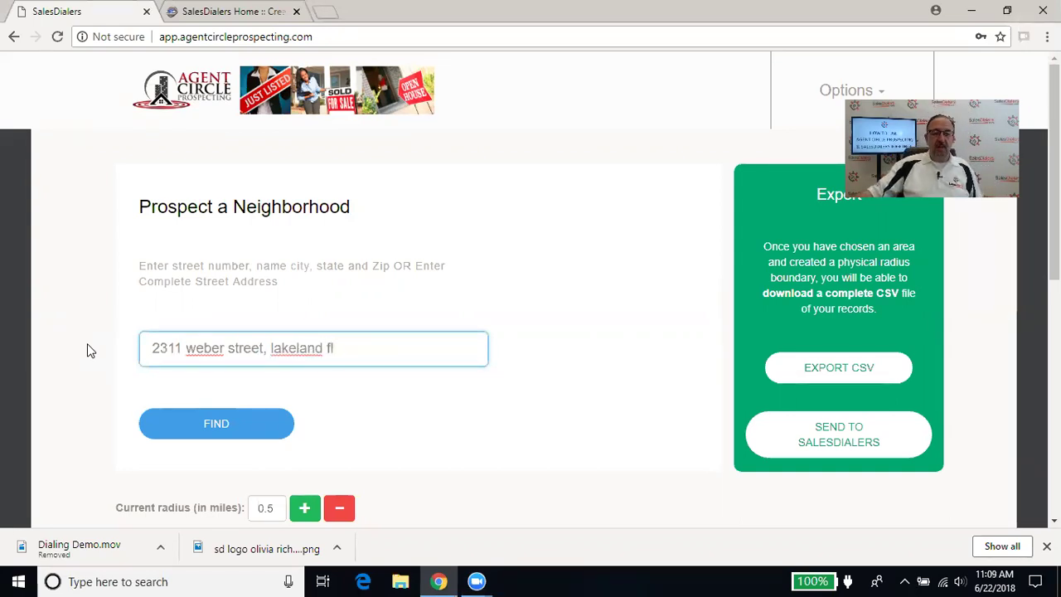
left_click(194, 426)
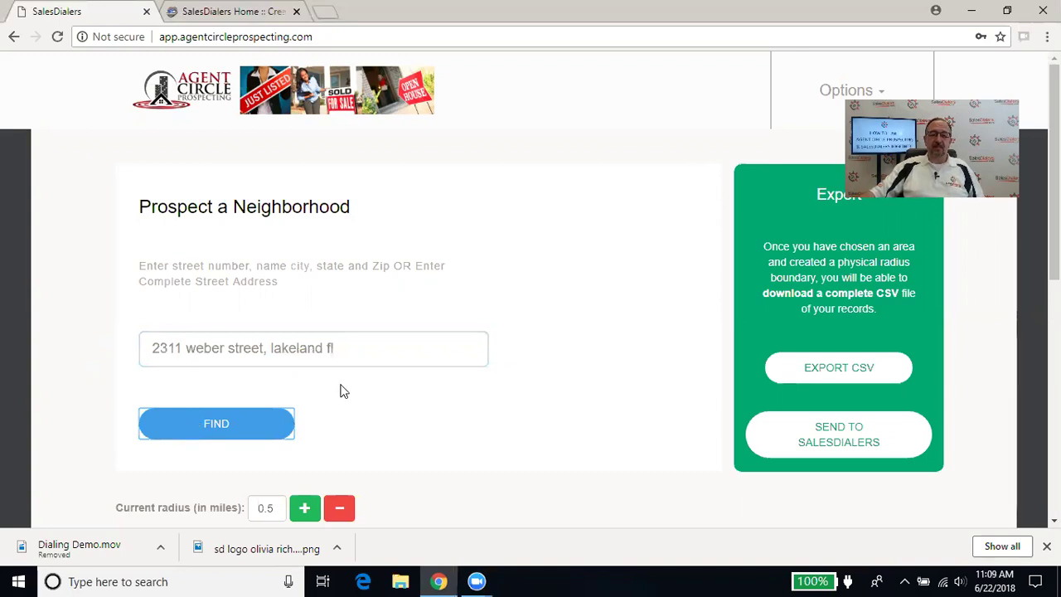
scroll(555, 404, "down", 3)
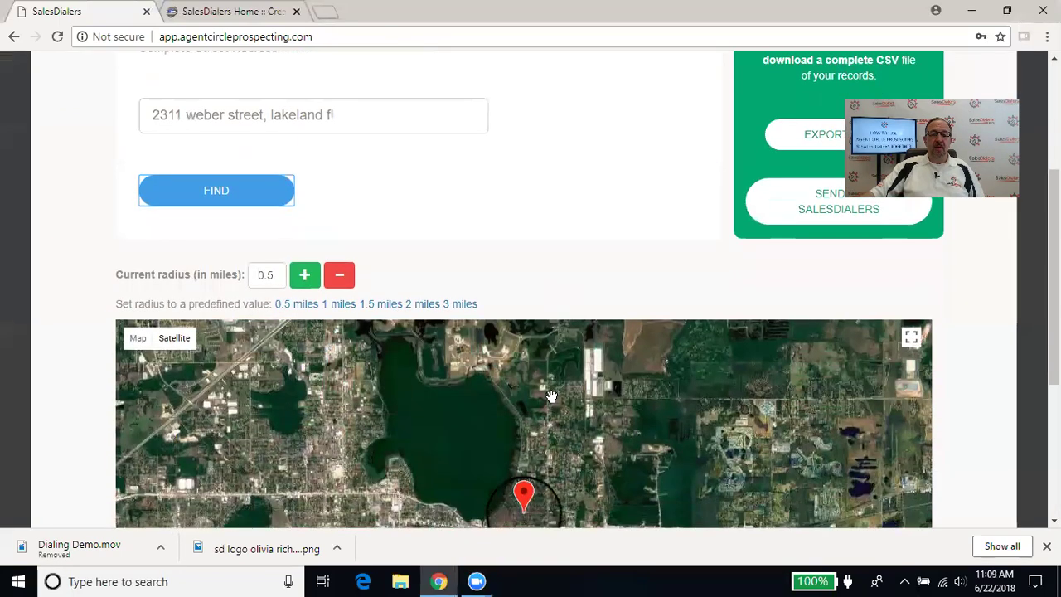
scroll(551, 396, "down", 1)
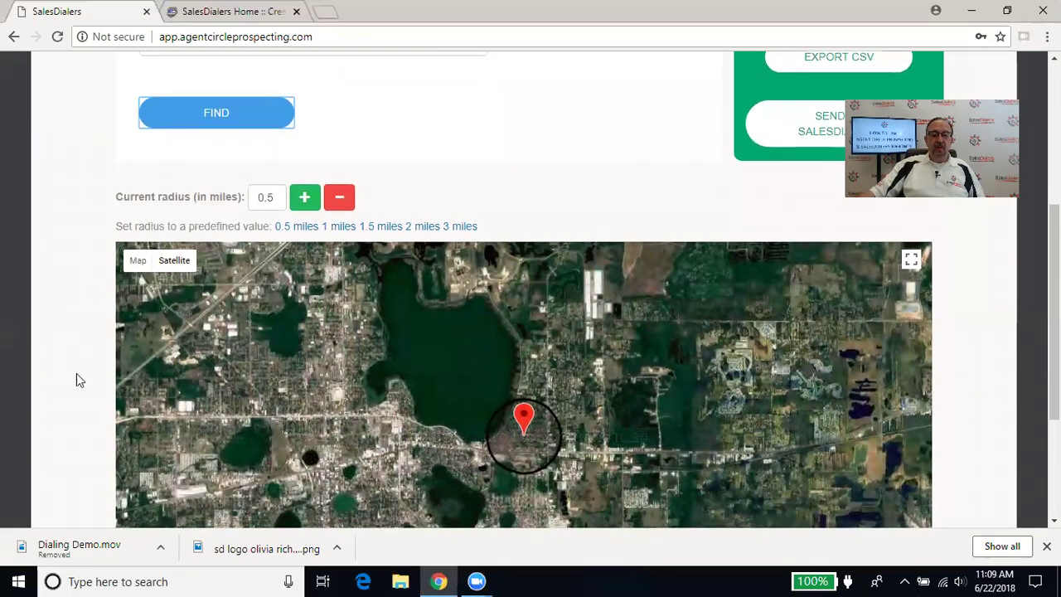
scroll(59, 385, "down", 1)
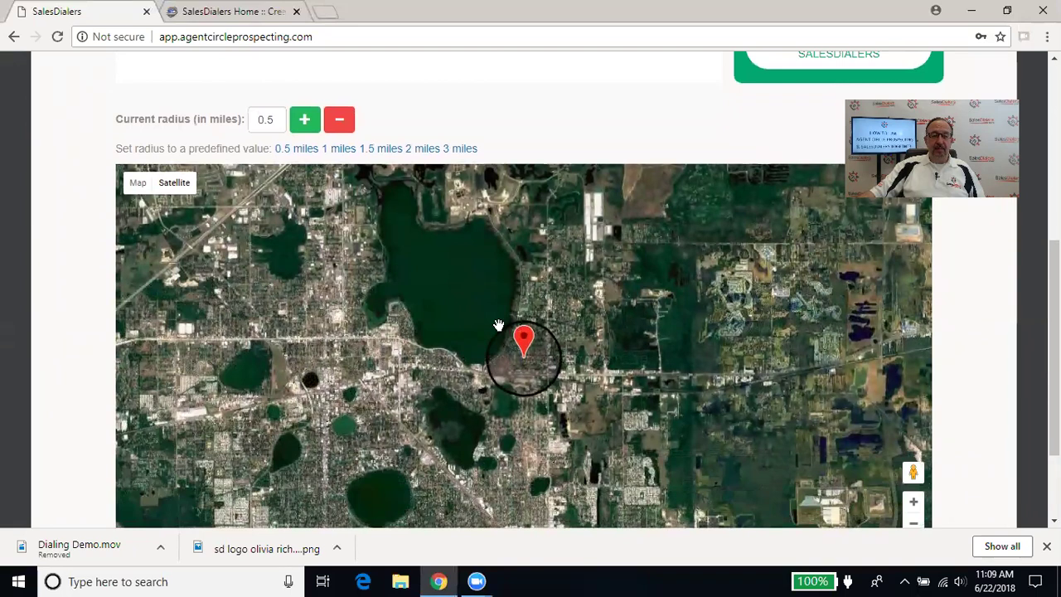
left_click(306, 120)
left_click(306, 120)
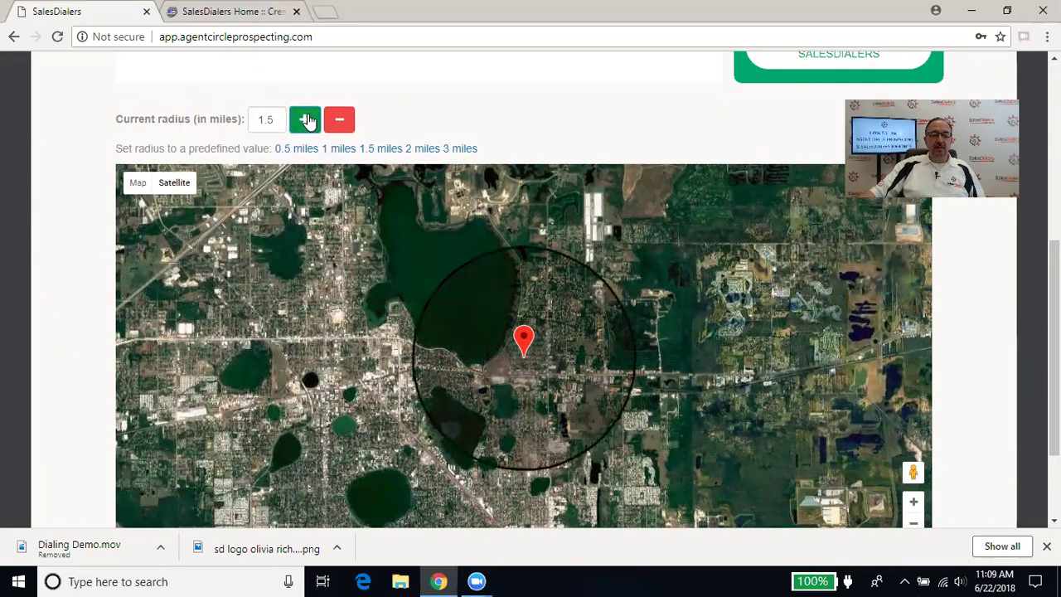
left_click(306, 120)
left_click(338, 122)
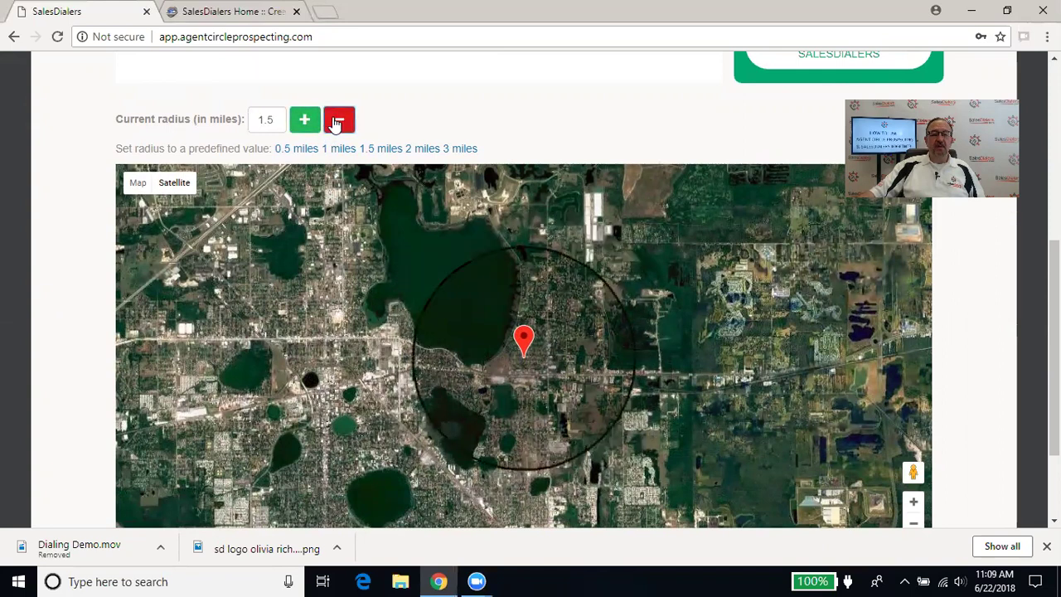
left_click(337, 121)
left_click(337, 122)
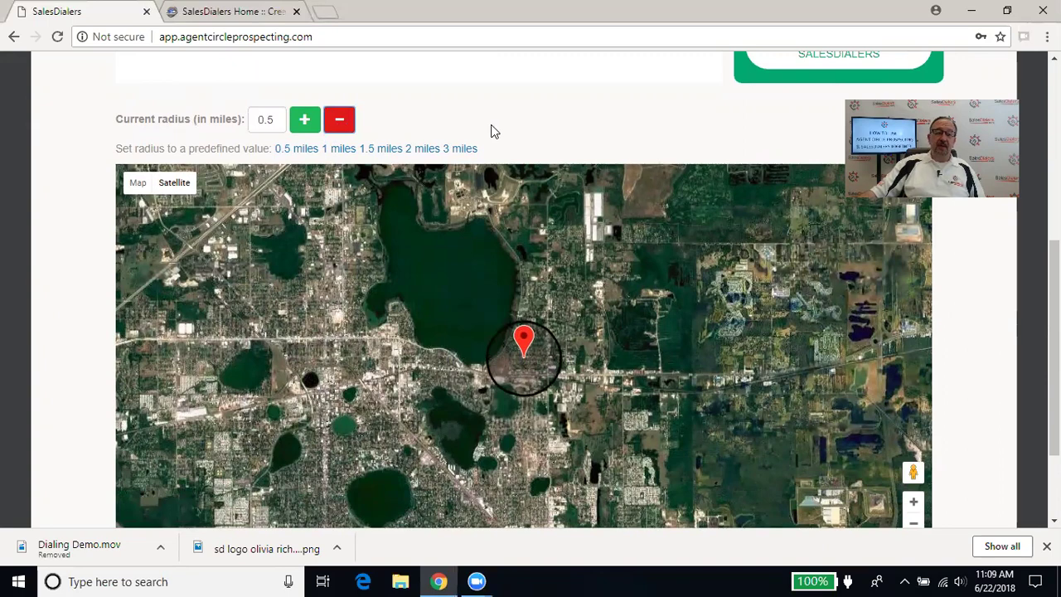
scroll(492, 130, "up", 3)
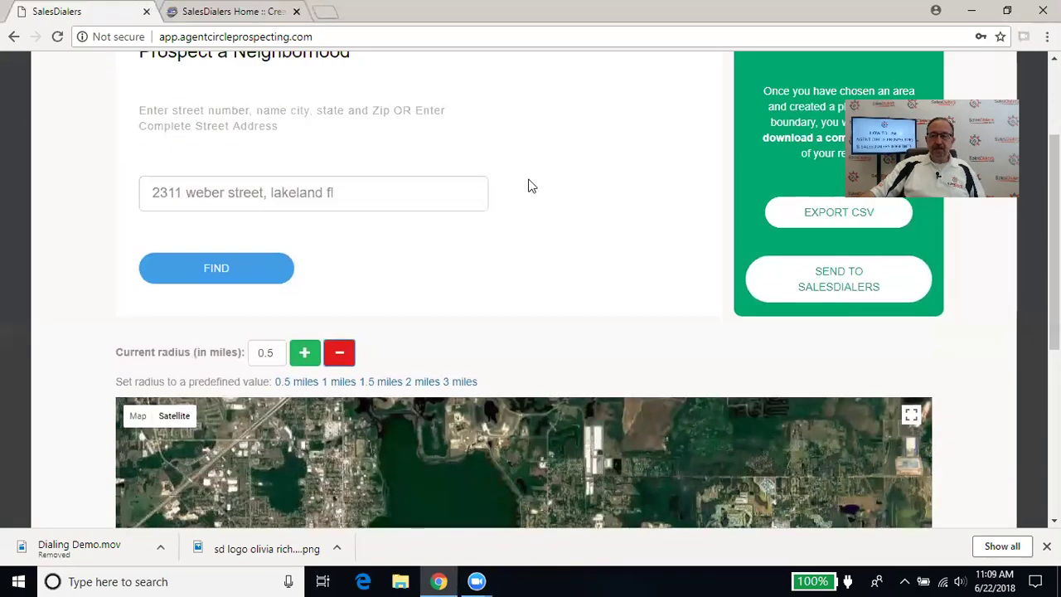
scroll(528, 185, "up", 2)
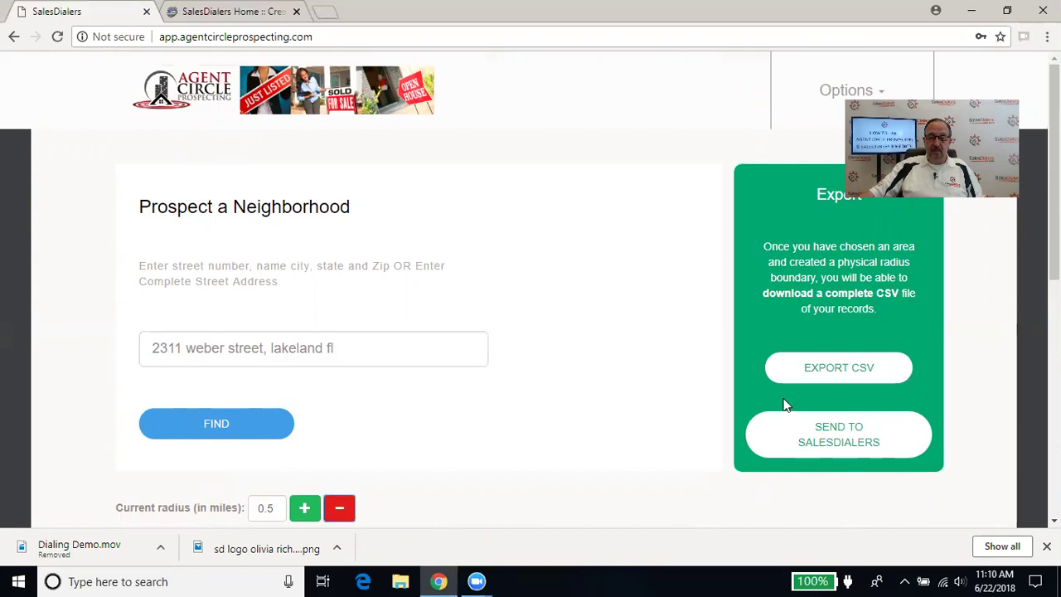
Export the Lakeland half-mile radius records to SalesDialers and acknowledge the Export Complete notice.
left_click(824, 442)
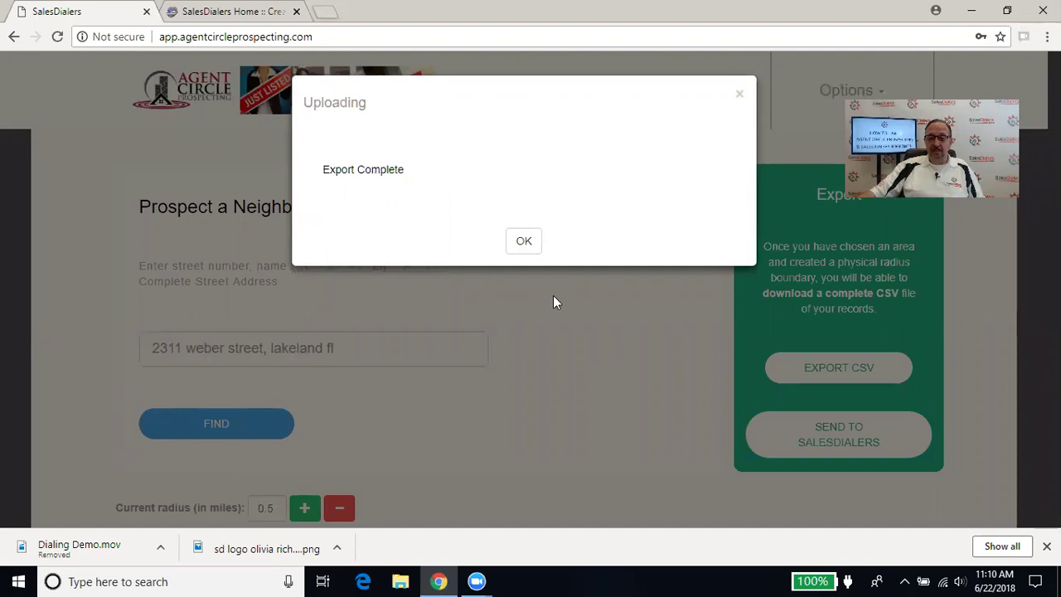
left_click(522, 242)
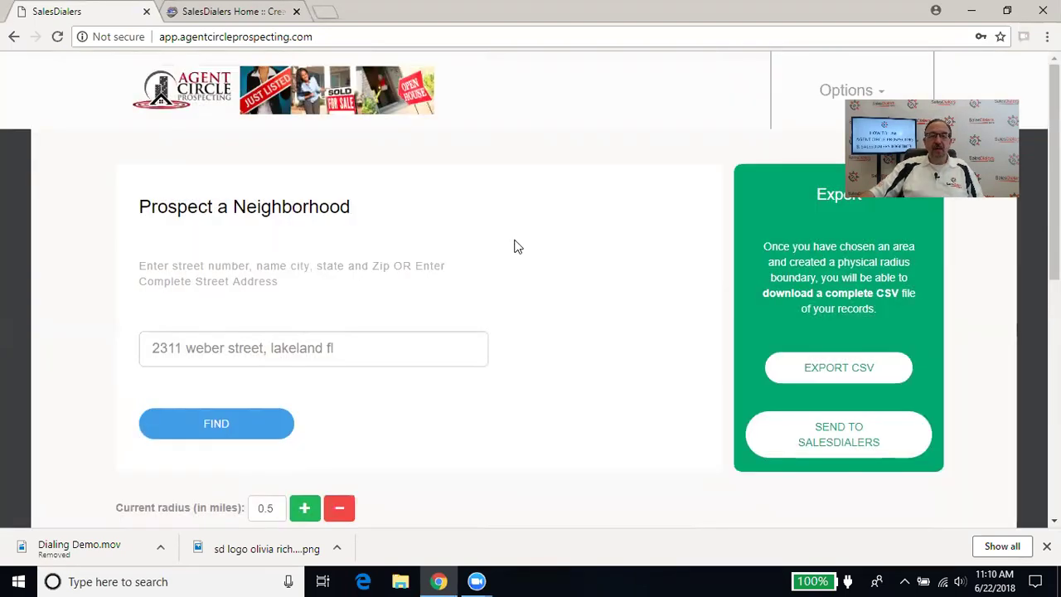
Open the Calling Campaigns > View Campaigns list in SalesDialers.
left_click(233, 12)
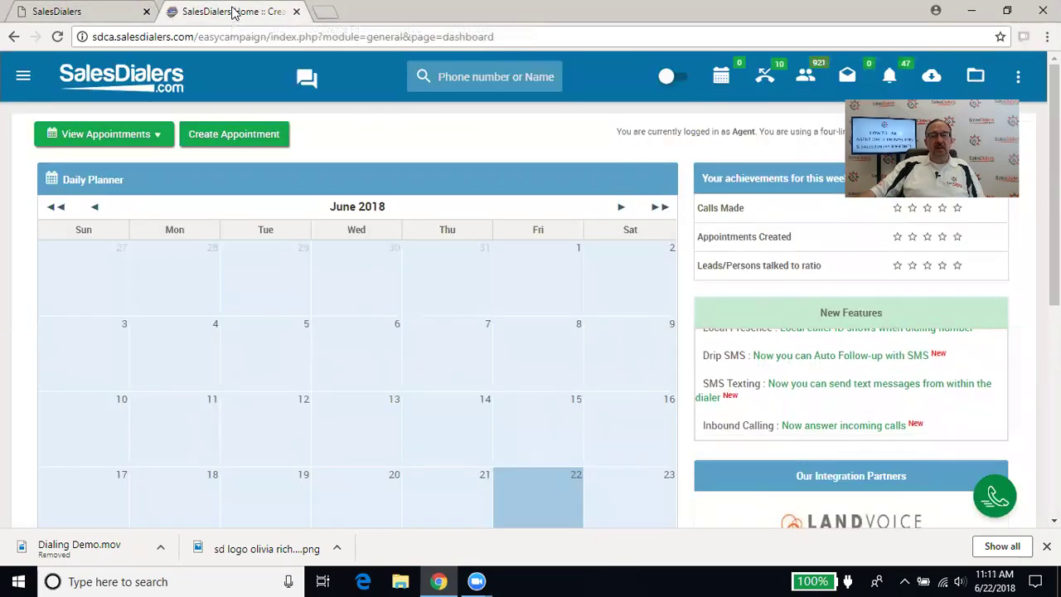
left_click(25, 79)
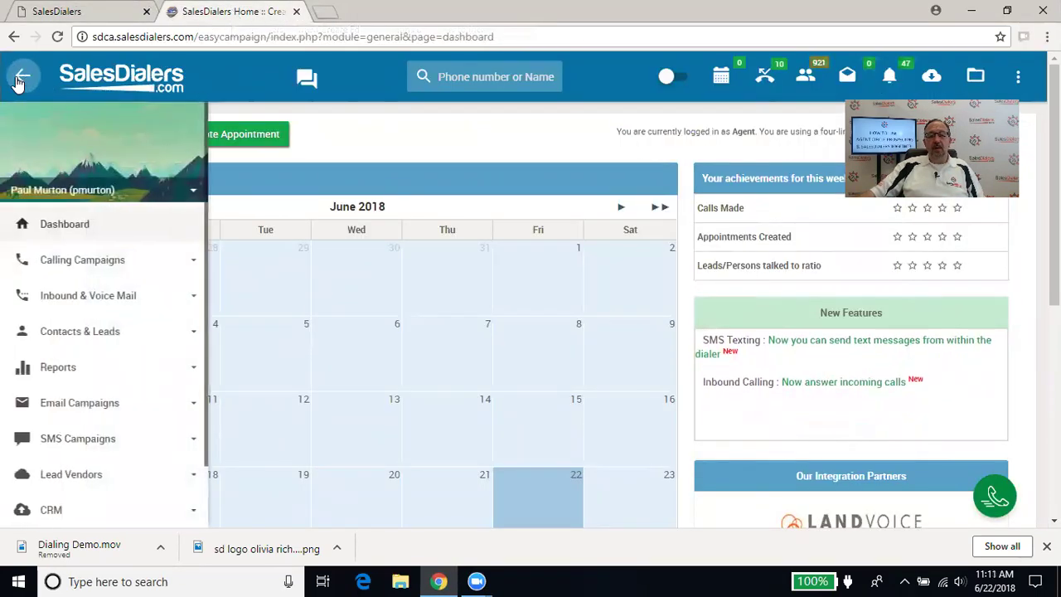
left_click(73, 262)
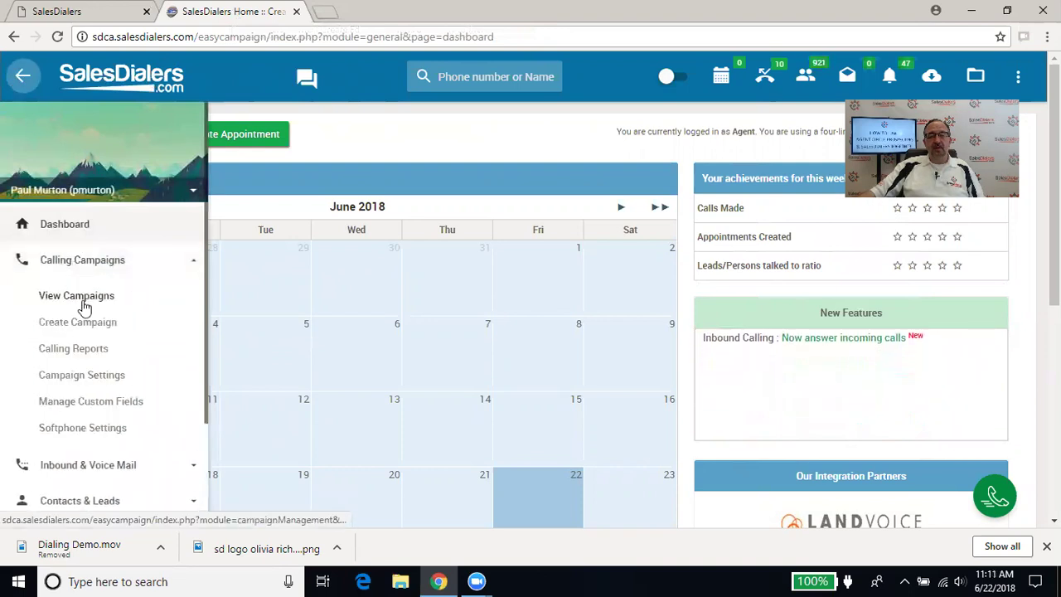
left_click(83, 302)
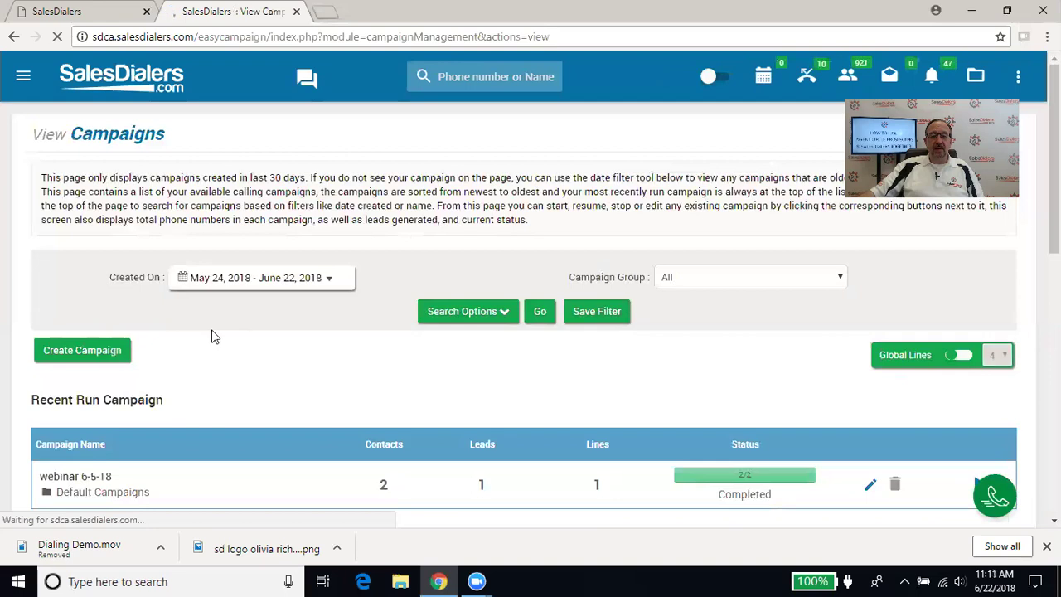
Locate the new Lakeland 0.5m A.C.P campaign with 324 contacts, status Created.
scroll(213, 335, "down", 4)
scroll(211, 336, "down", 1)
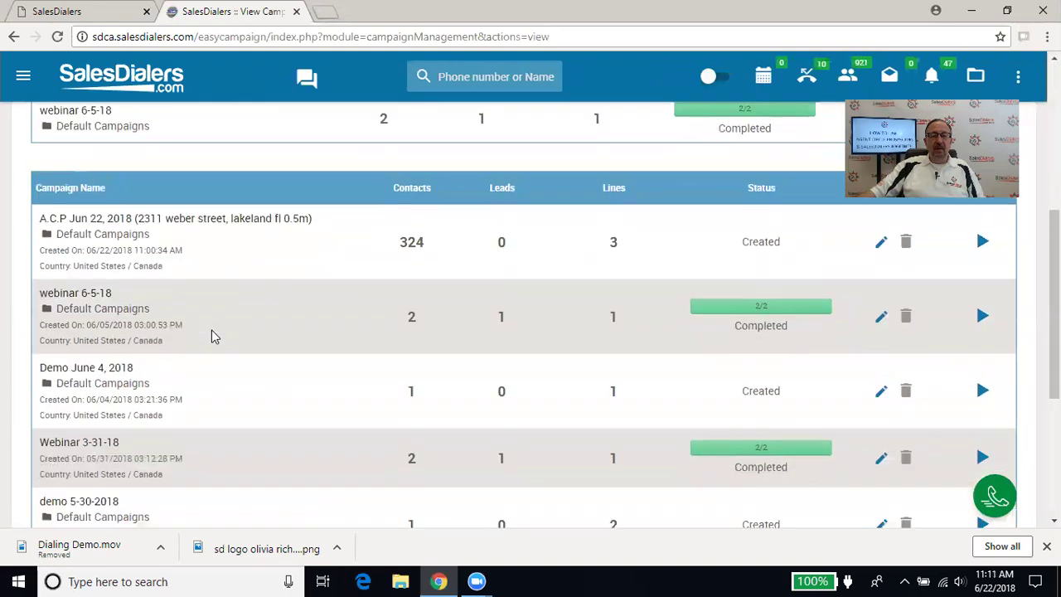
scroll(211, 336, "down", 1)
scroll(211, 330, "up", 1)
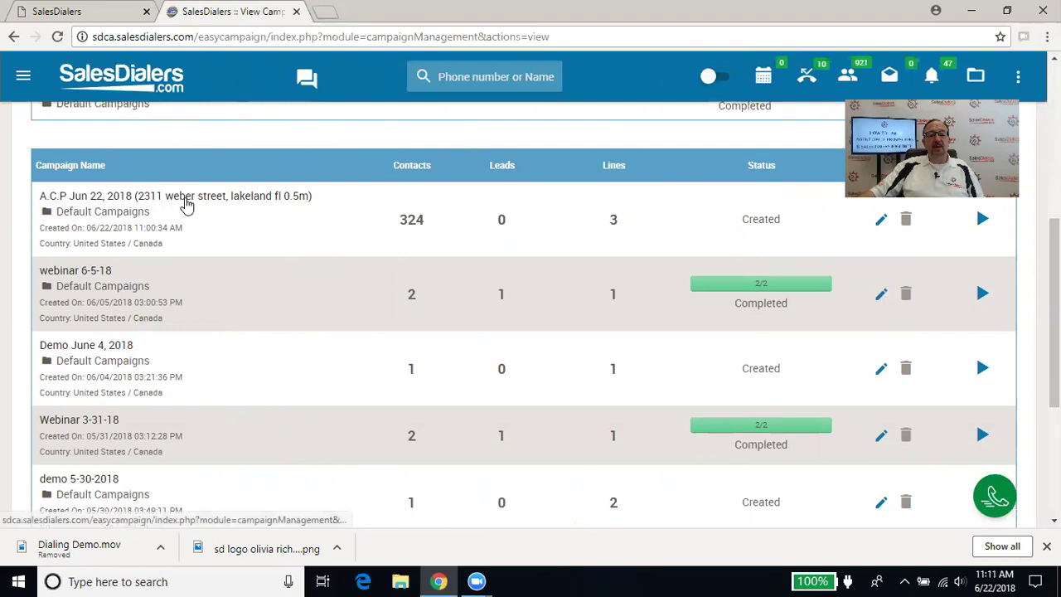
left_click(82, 11)
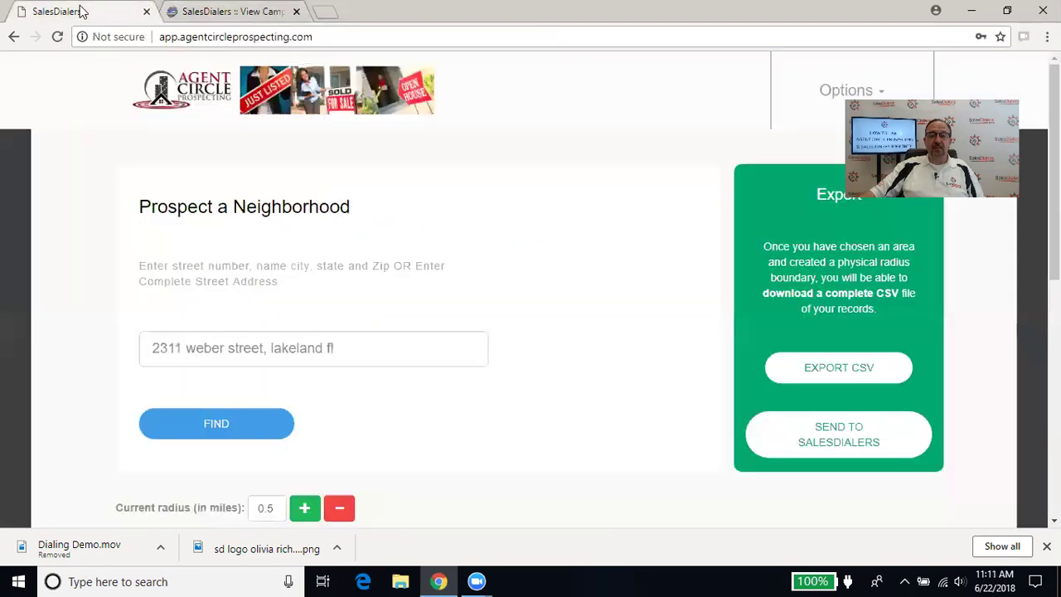
left_click(197, 10)
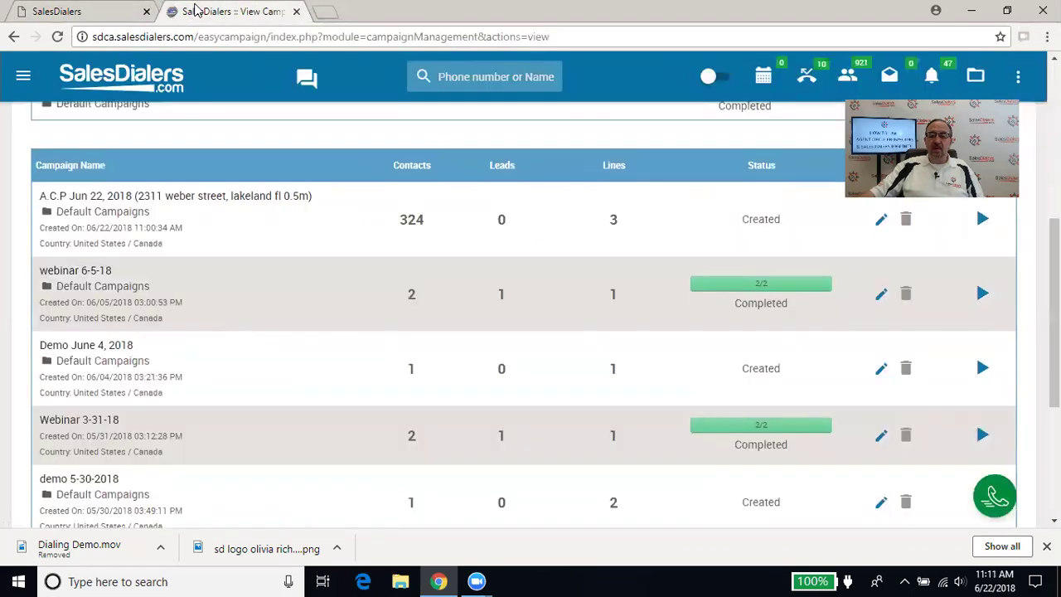